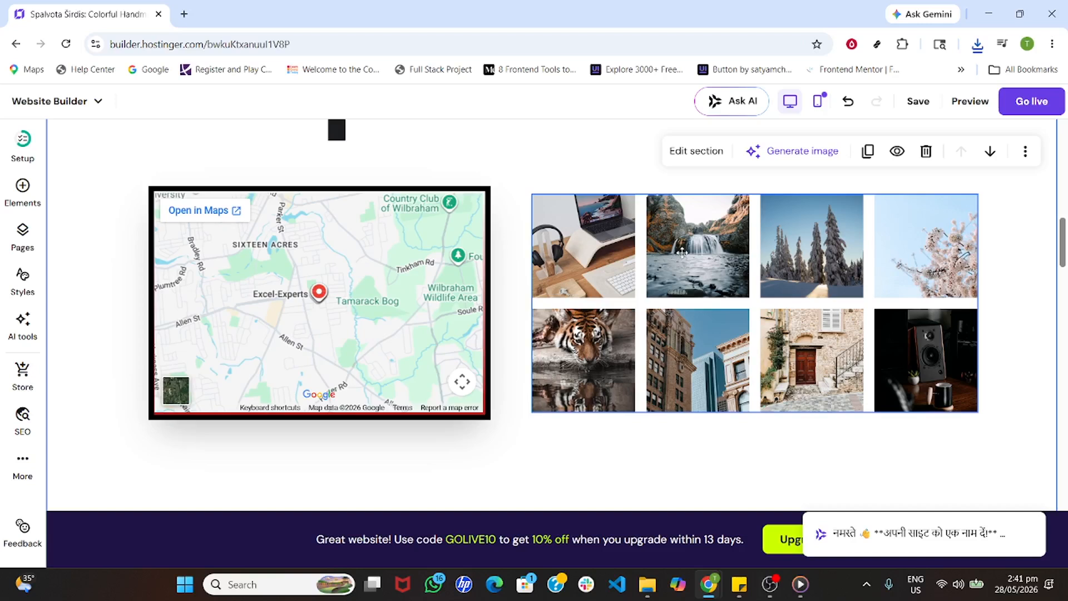
Dismiss the reload notice and look through the page elements available for the empty area of the section
{"action": "scroll", "coordinate": [672, 286], "scroll_direction": "down", "scroll_amount": 5}
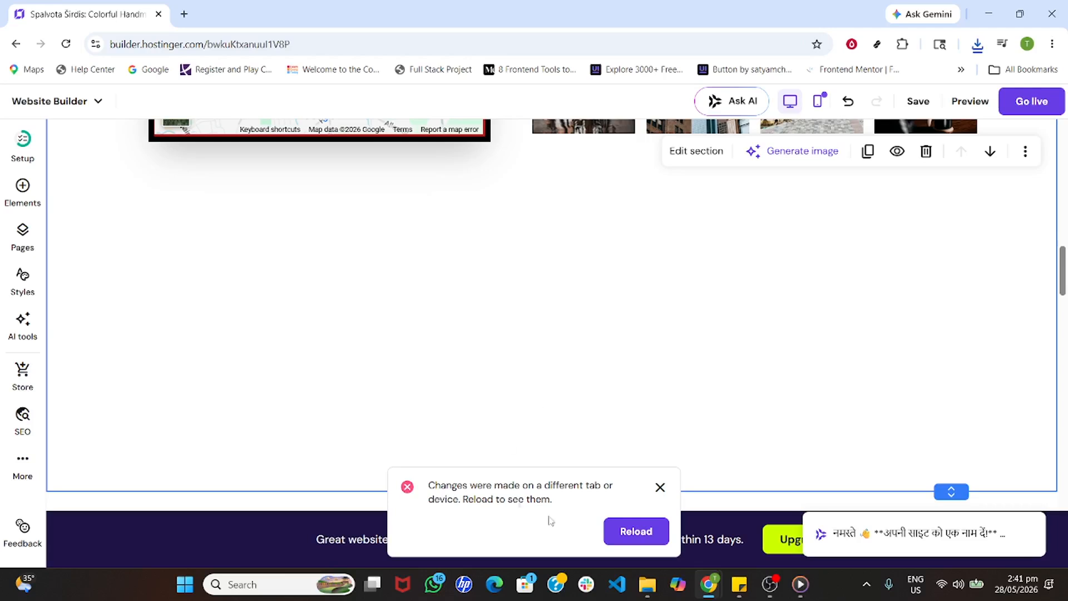
{"action": "left_click", "coordinate": [661, 487]}
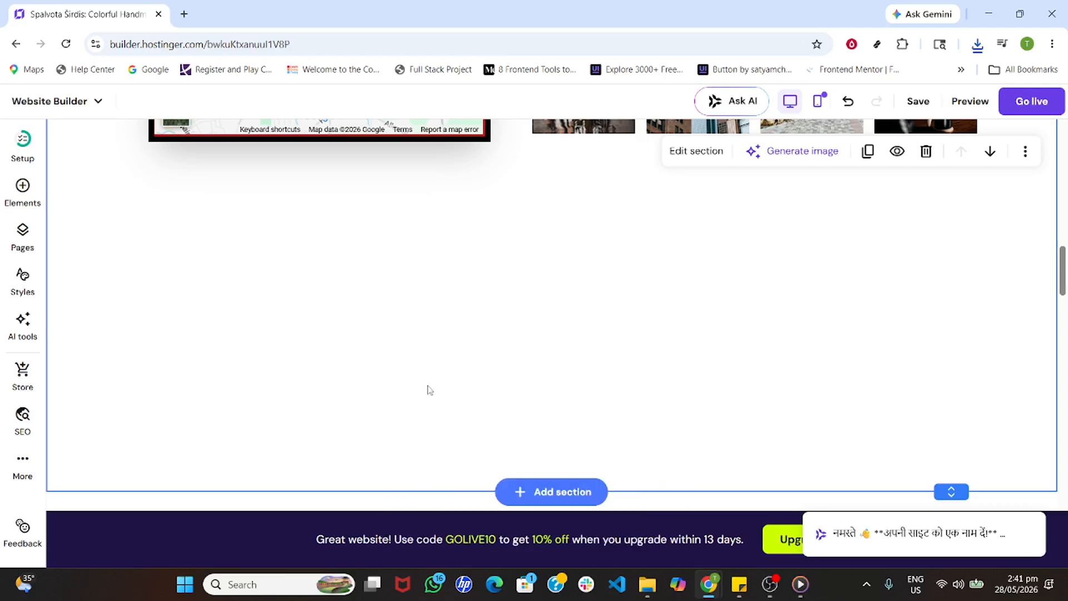
{"action": "left_click", "coordinate": [17, 196]}
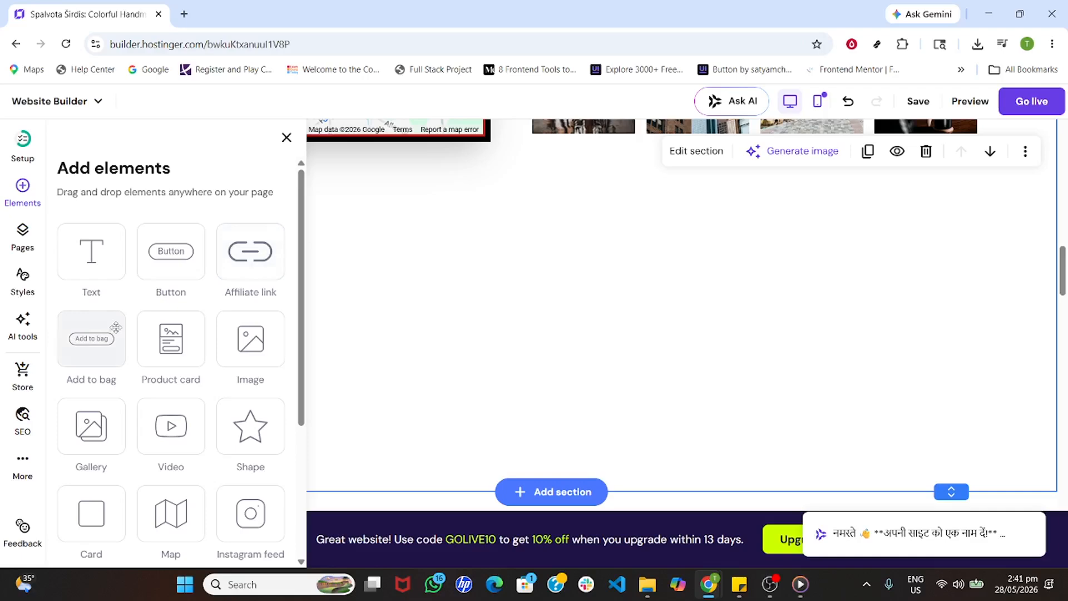
{"action": "scroll", "coordinate": [64, 401], "scroll_direction": "down", "scroll_amount": 3}
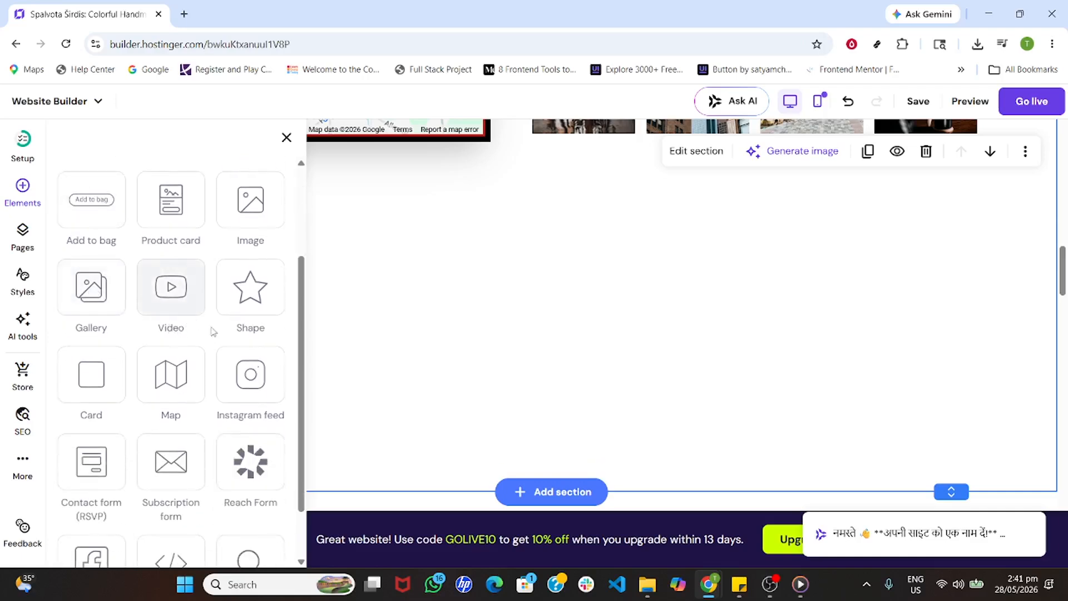
{"action": "scroll", "coordinate": [250, 388], "scroll_direction": "down", "scroll_amount": 1}
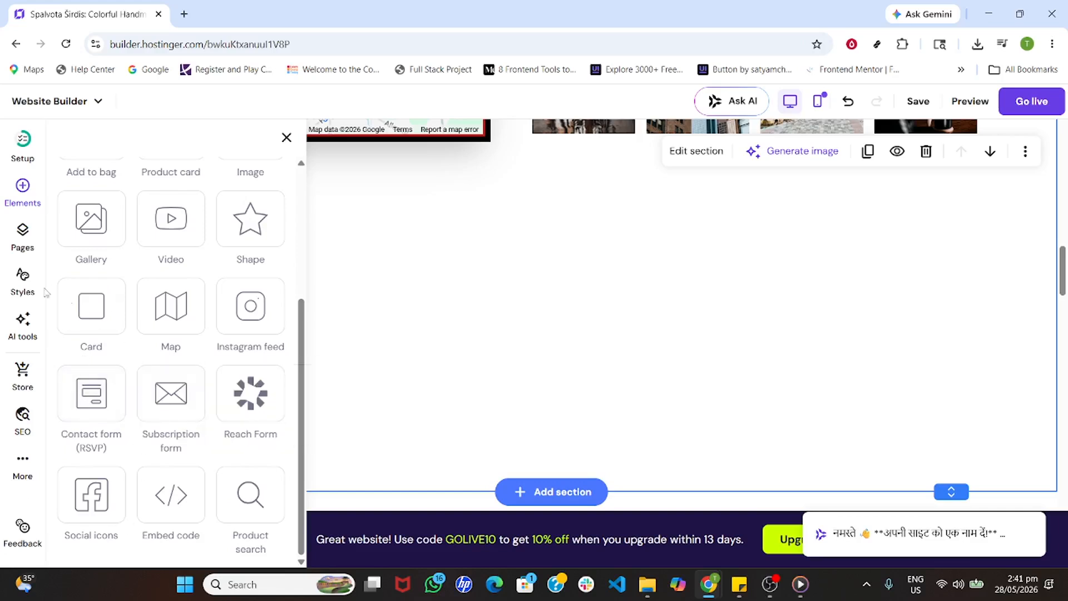
{"action": "left_click", "coordinate": [25, 195]}
{"action": "left_click", "coordinate": [25, 194]}
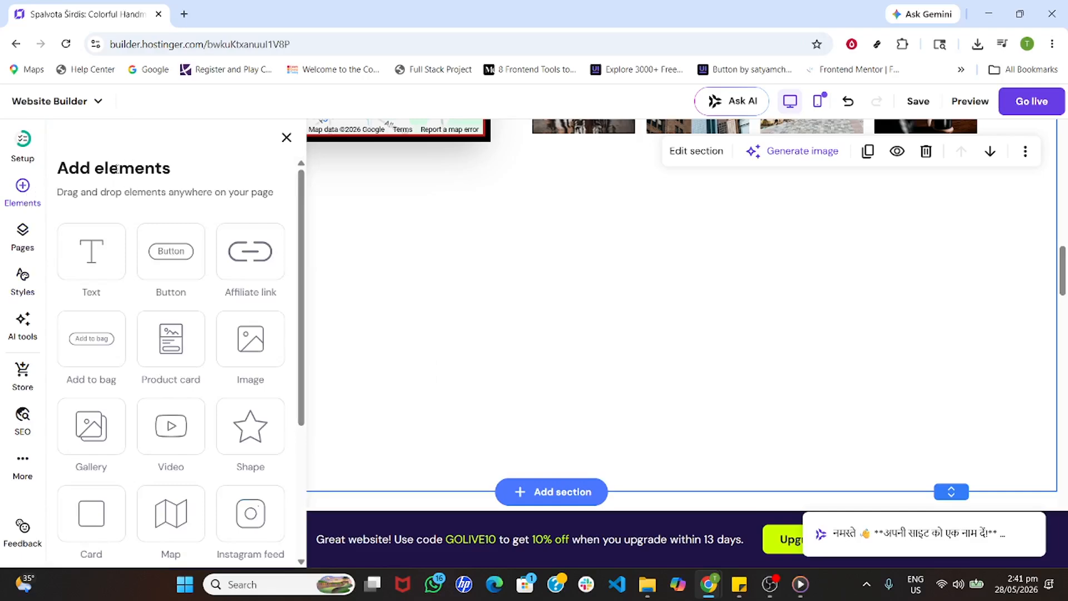
{"action": "left_click_drag", "start_coordinate": [56, 168], "coordinate": [257, 206]}
{"action": "left_click", "coordinate": [191, 193]}
{"action": "scroll", "coordinate": [22, 251], "scroll_direction": "down", "scroll_amount": 4}
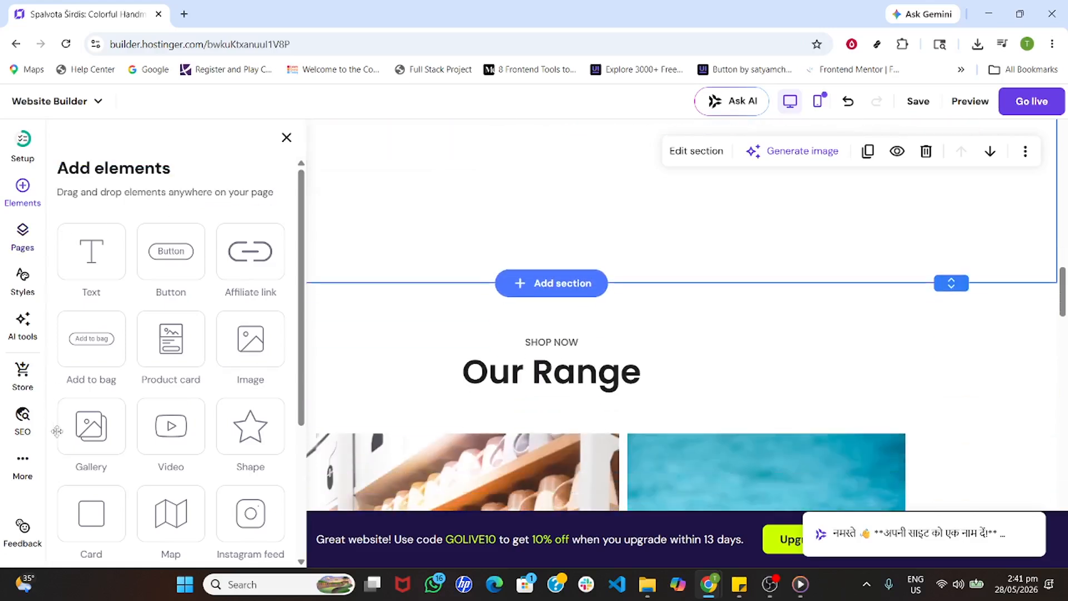
{"action": "scroll", "coordinate": [91, 423], "scroll_direction": "down", "scroll_amount": 3}
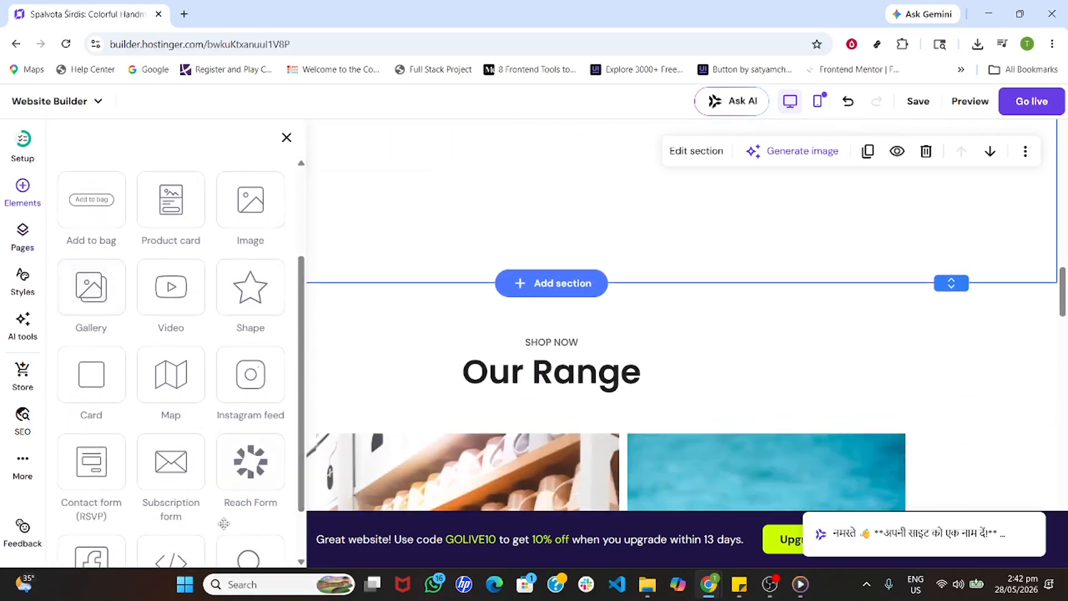
{"action": "scroll", "coordinate": [223, 523], "scroll_direction": "down", "scroll_amount": 1}
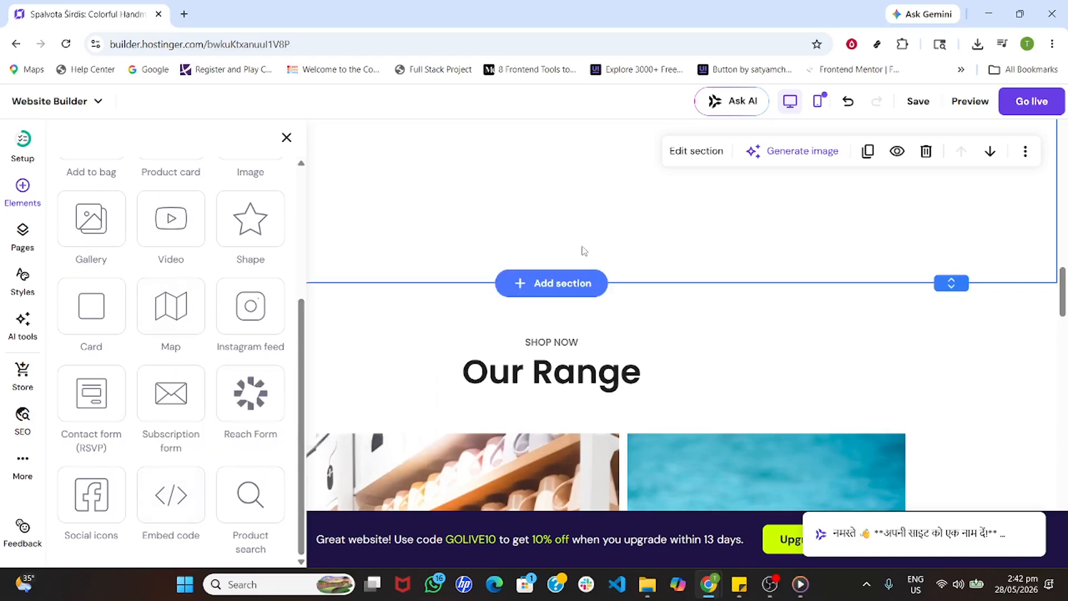
Add a Contact form (RSVP) element to the section and position it directly below the map
{"action": "scroll", "coordinate": [595, 284], "scroll_direction": "up", "scroll_amount": 3}
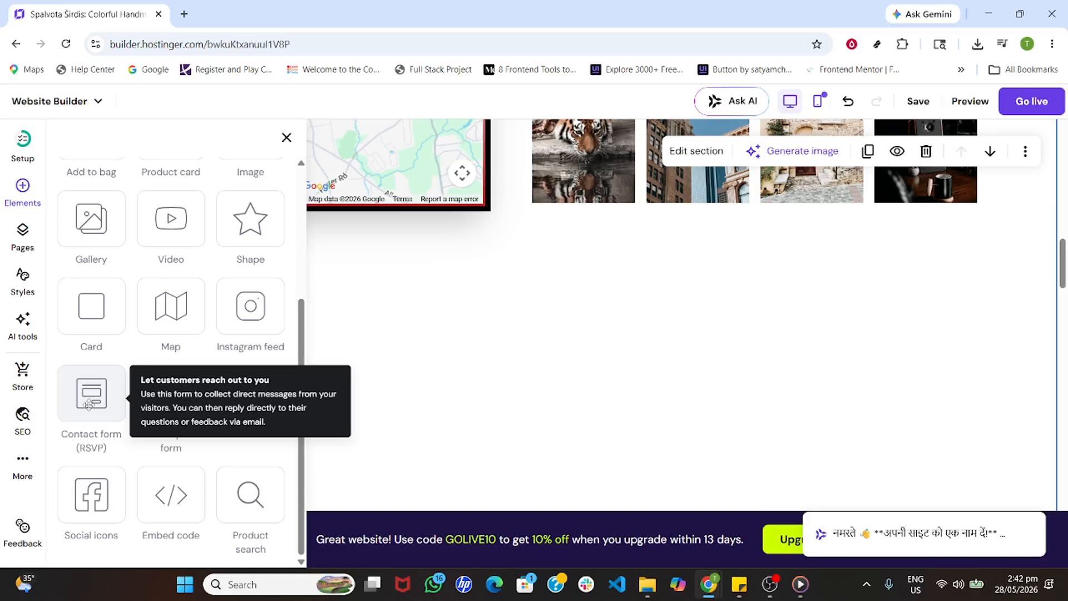
{"action": "left_click_drag", "start_coordinate": [89, 405], "coordinate": [492, 337]}
{"action": "left_click_drag", "start_coordinate": [603, 387], "coordinate": [439, 272]}
{"action": "scroll", "coordinate": [495, 390], "scroll_direction": "up", "scroll_amount": 1}
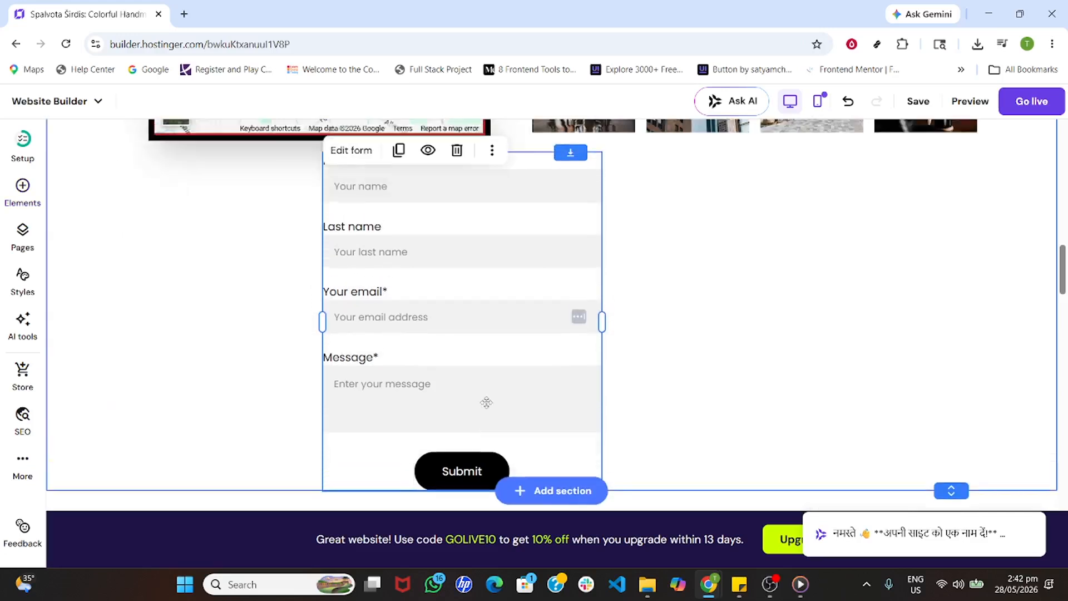
{"action": "left_click_drag", "start_coordinate": [499, 389], "coordinate": [343, 379]}
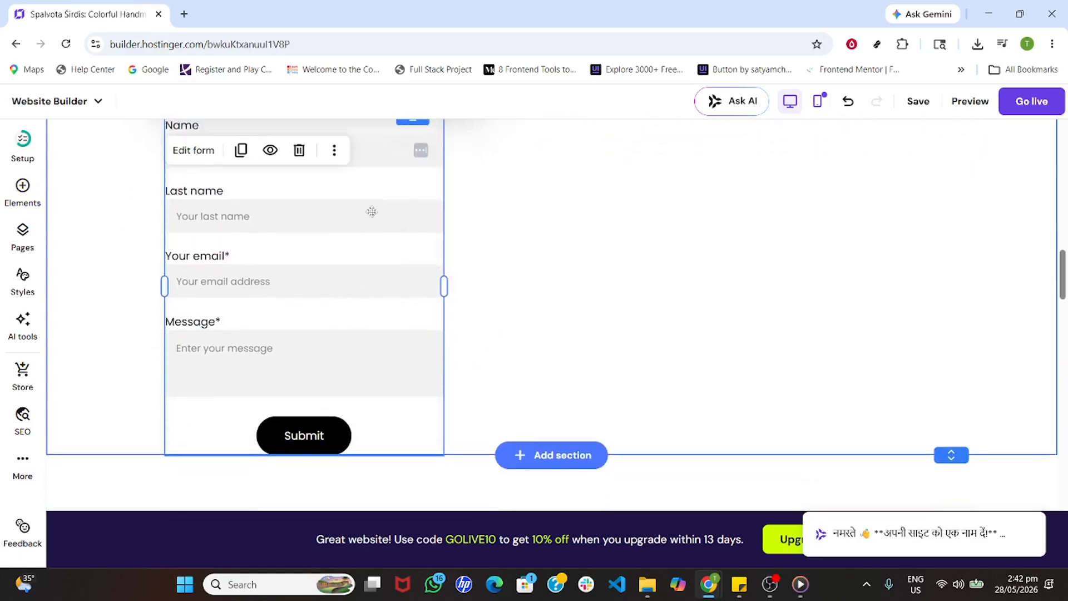
Open the contact form's settings and examine the form name, notification email and submissions list options
{"action": "left_click", "coordinate": [193, 150]}
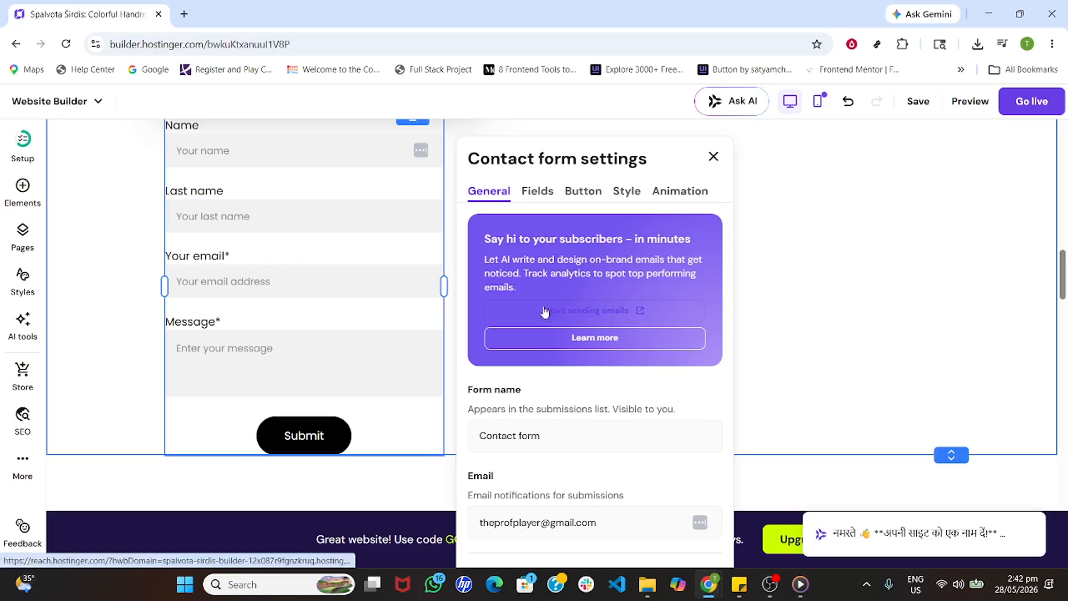
{"action": "scroll", "coordinate": [570, 392], "scroll_direction": "down", "scroll_amount": 3}
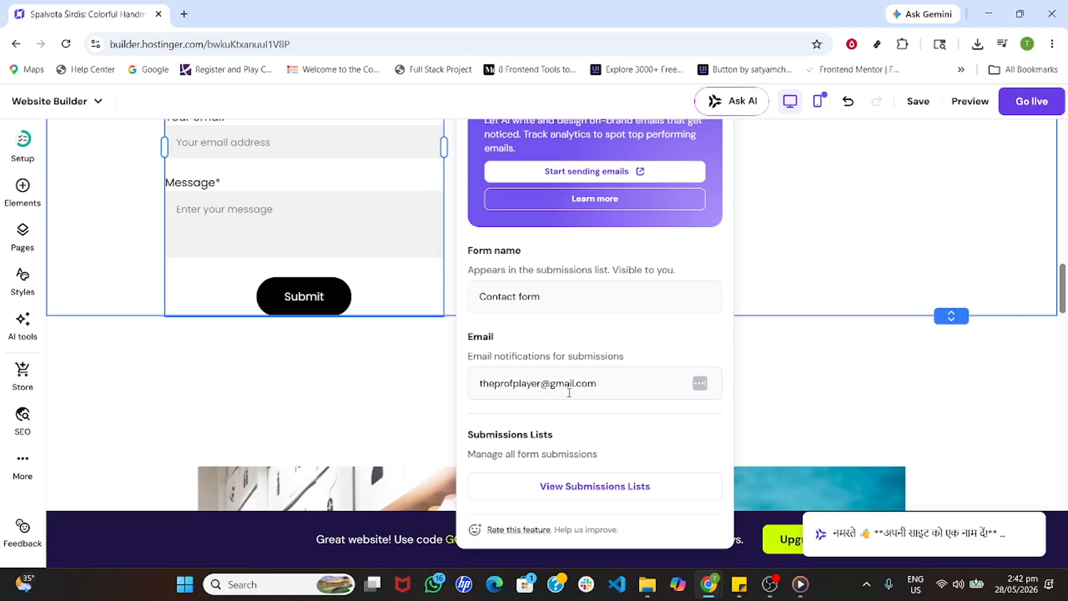
{"action": "scroll", "coordinate": [569, 393], "scroll_direction": "down", "scroll_amount": 3}
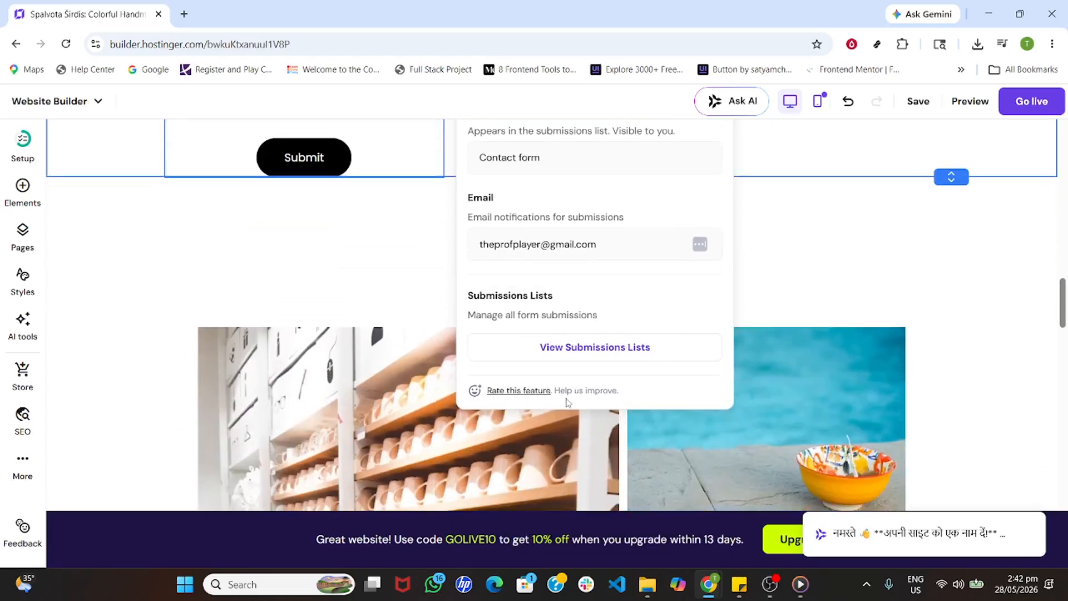
{"action": "scroll", "coordinate": [567, 402], "scroll_direction": "up", "scroll_amount": 7}
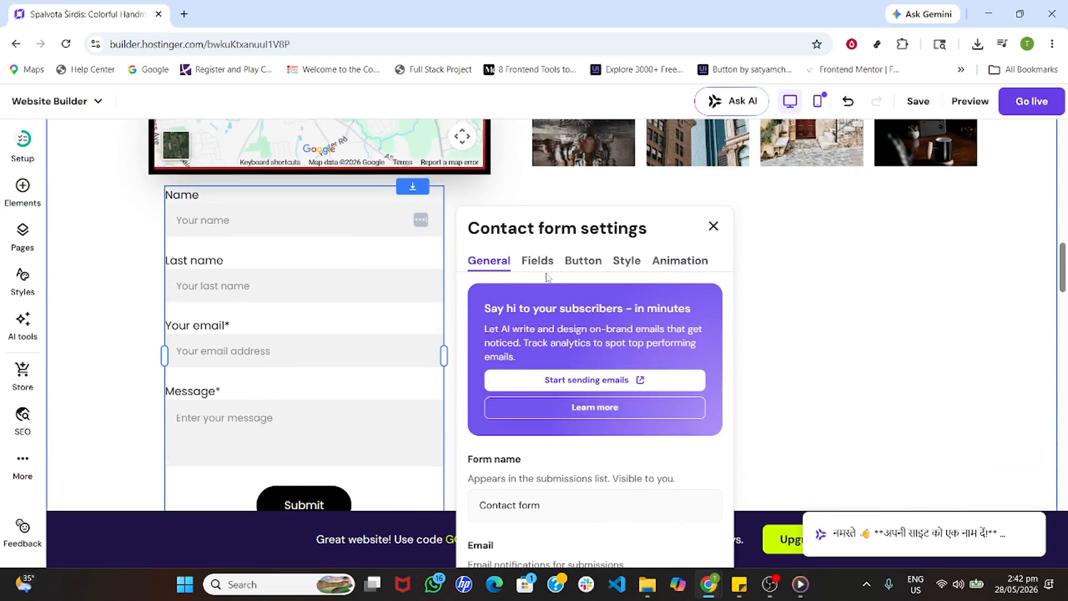
{"action": "scroll", "coordinate": [560, 394], "scroll_direction": "down", "scroll_amount": 3}
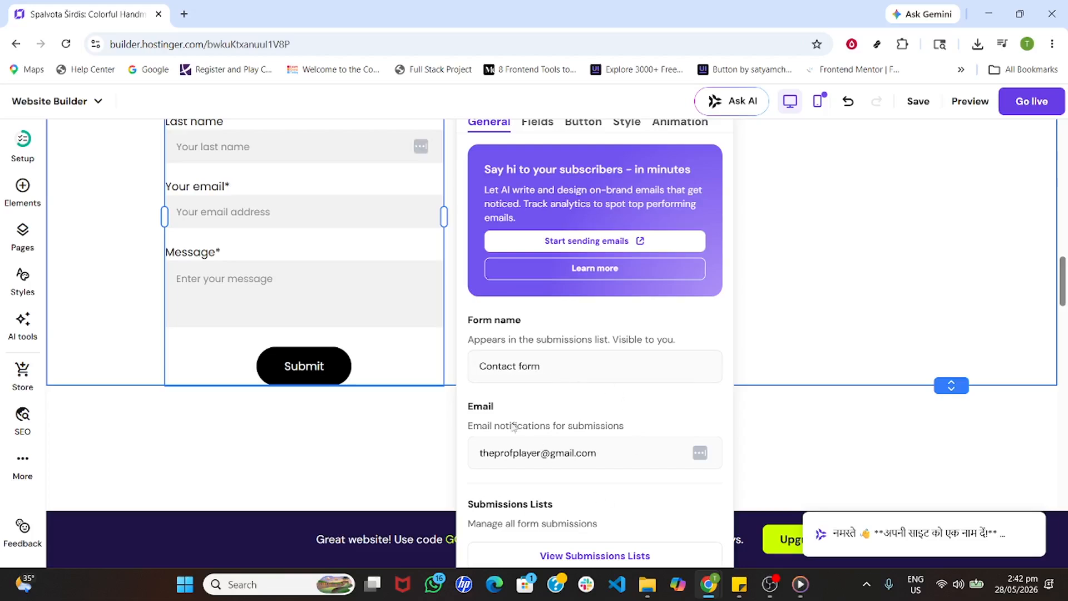
{"action": "scroll", "coordinate": [593, 423], "scroll_direction": "down", "scroll_amount": 3}
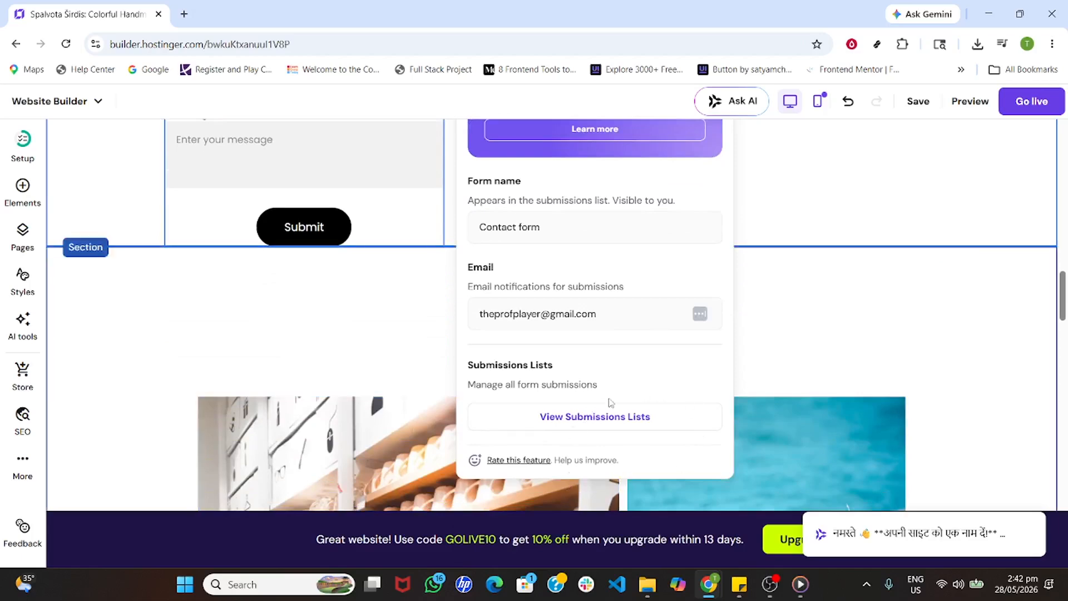
{"action": "scroll", "coordinate": [609, 402], "scroll_direction": "up", "scroll_amount": 3}
{"action": "scroll", "coordinate": [610, 405], "scroll_direction": "up", "scroll_amount": 2}
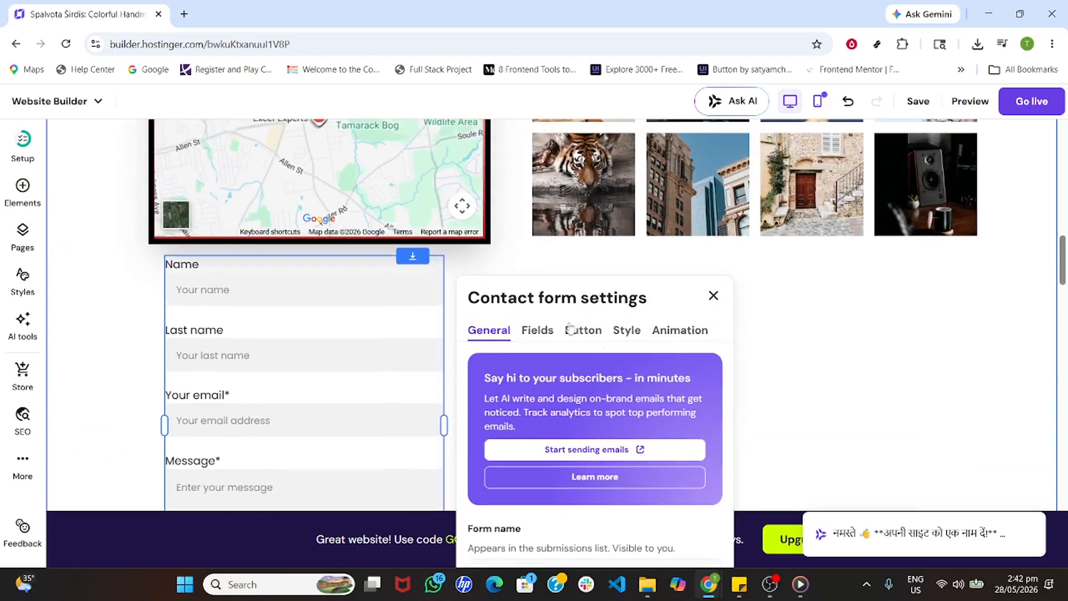
Review the contact form's field and button settings and recheck its general options for form name, email and submissions
{"action": "left_click", "coordinate": [548, 329]}
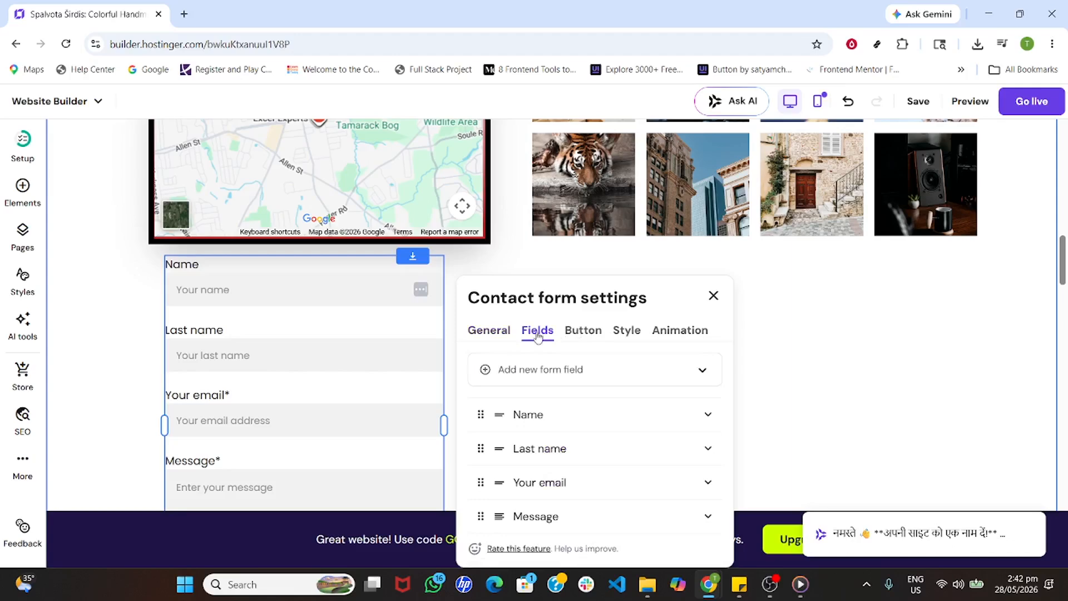
{"action": "left_click", "coordinate": [584, 344]}
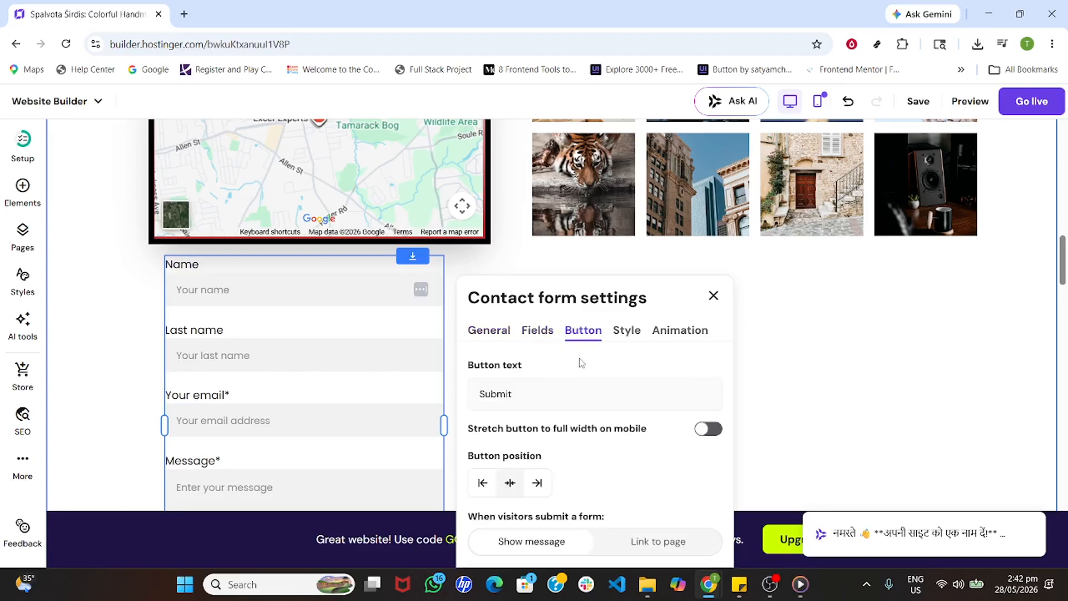
{"action": "left_click", "coordinate": [494, 337]}
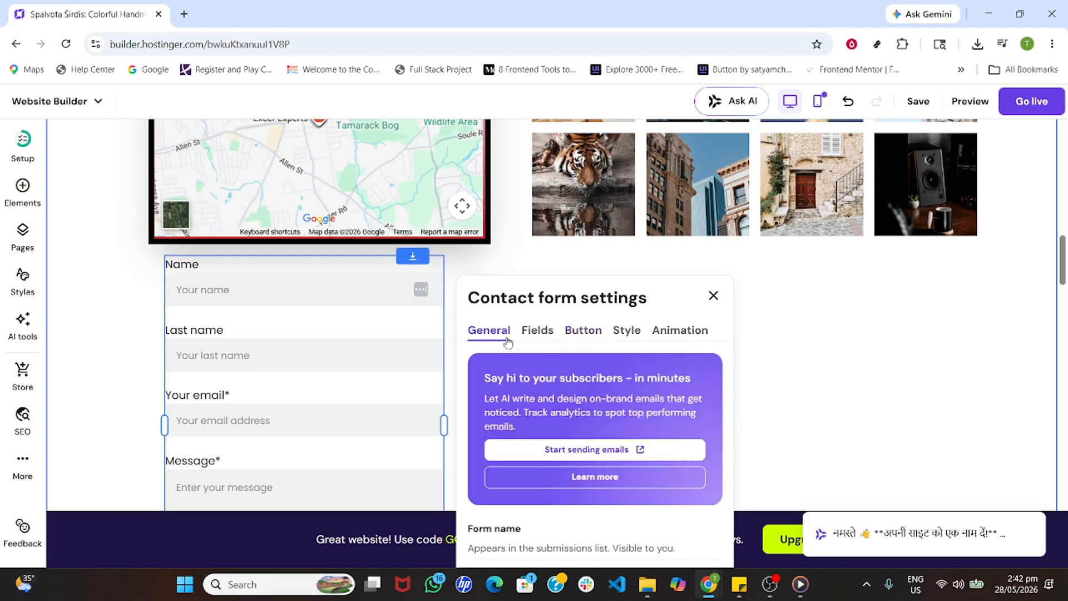
{"action": "scroll", "coordinate": [595, 395], "scroll_direction": "down", "scroll_amount": 2}
{"action": "scroll", "coordinate": [594, 393], "scroll_direction": "down", "scroll_amount": 3}
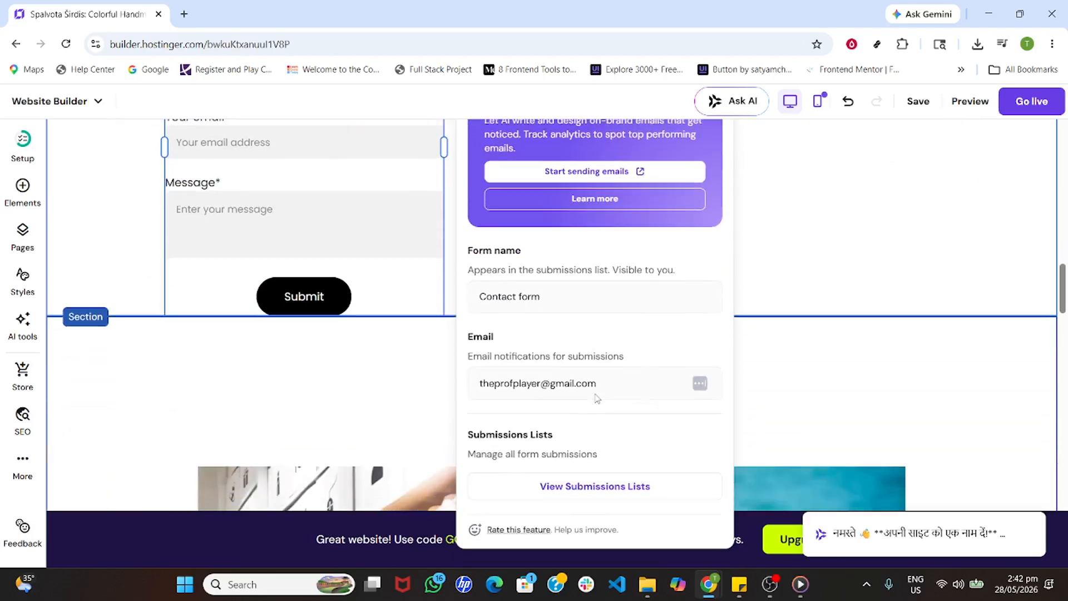
{"action": "scroll", "coordinate": [596, 394], "scroll_direction": "up", "scroll_amount": 1}
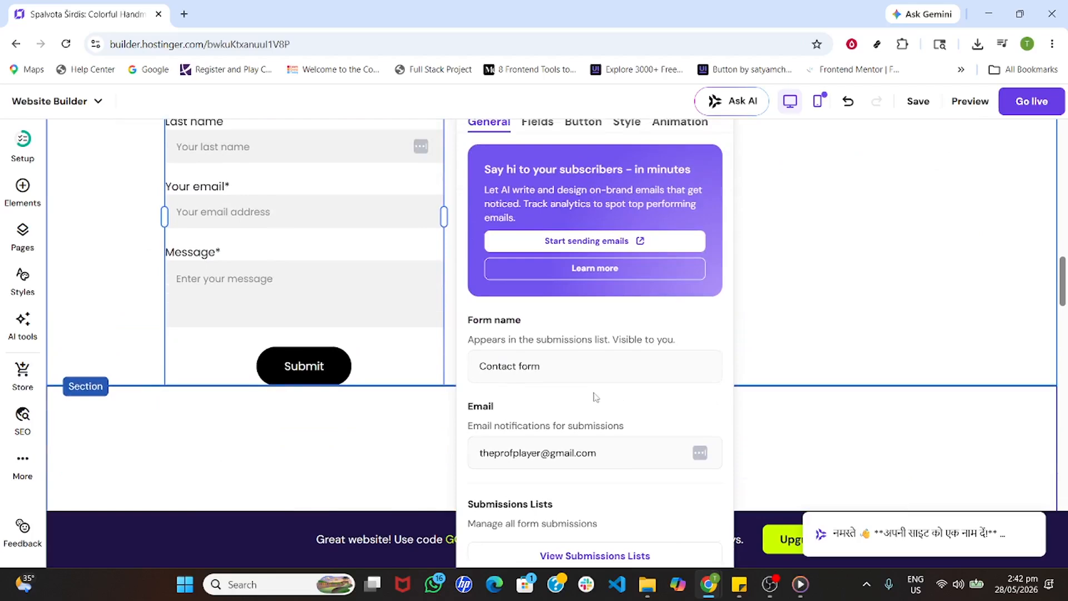
{"action": "scroll", "coordinate": [595, 397], "scroll_direction": "down", "scroll_amount": 2}
{"action": "scroll", "coordinate": [596, 396], "scroll_direction": "up", "scroll_amount": 2}
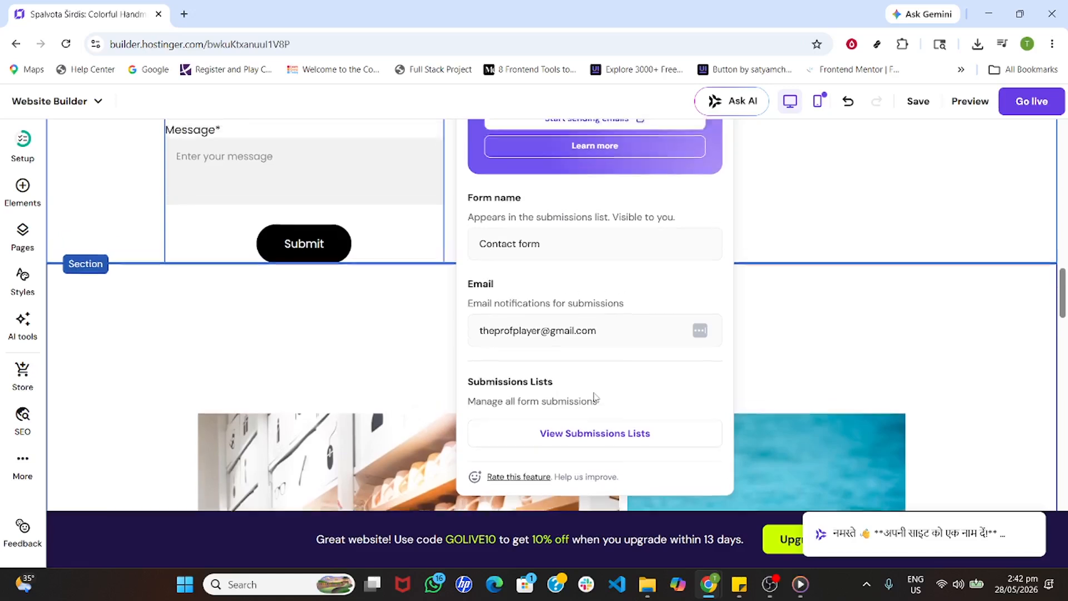
{"action": "scroll", "coordinate": [596, 397], "scroll_direction": "down", "scroll_amount": 1}
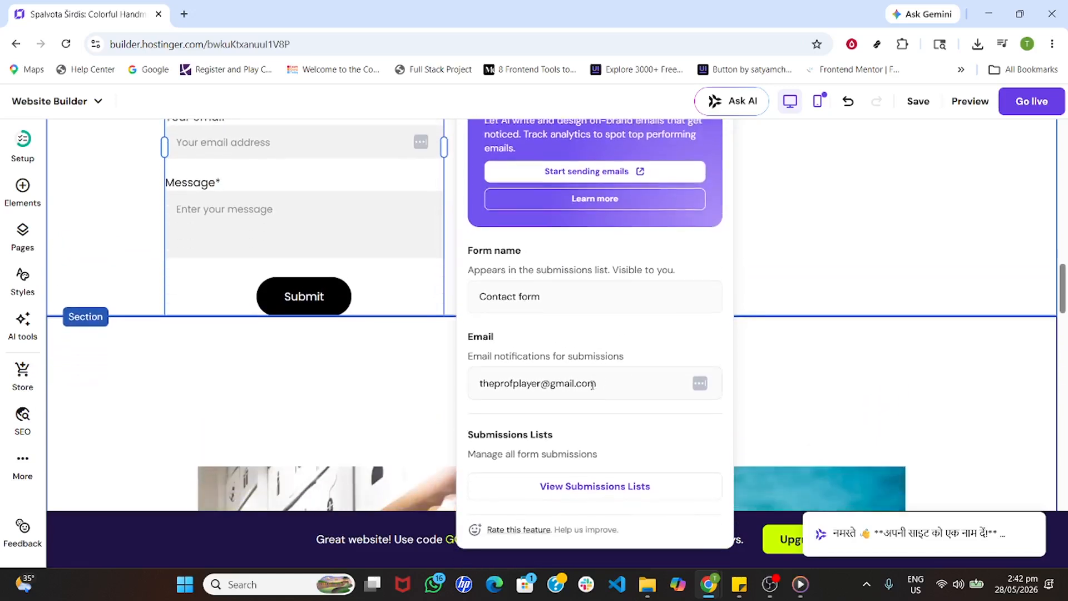
{"action": "scroll", "coordinate": [641, 312], "scroll_direction": "up", "scroll_amount": 2}
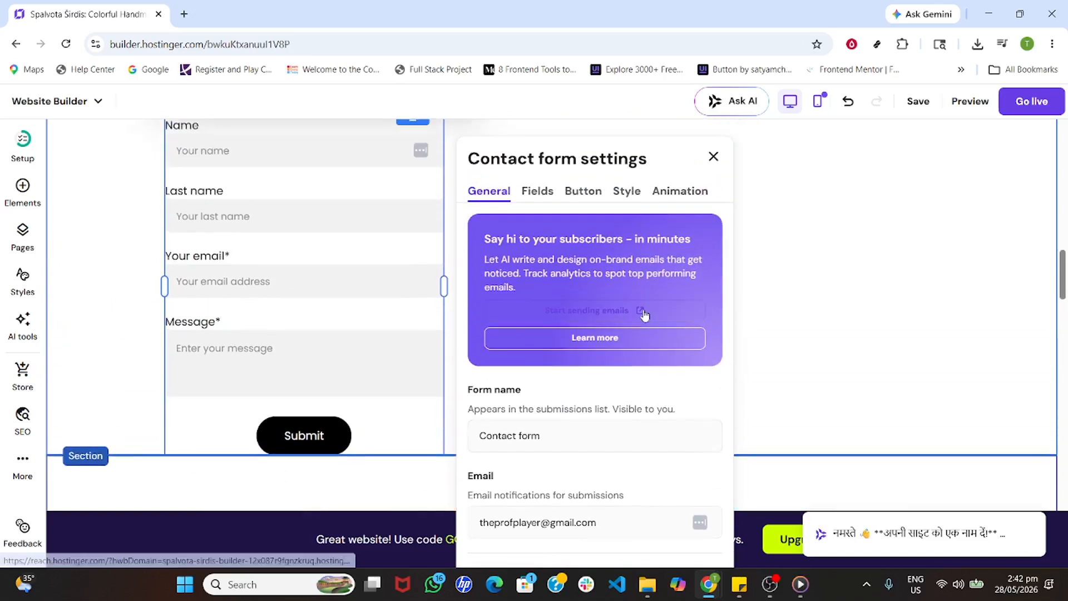
{"action": "scroll", "coordinate": [641, 311], "scroll_direction": "up", "scroll_amount": 1}
{"action": "scroll", "coordinate": [642, 309], "scroll_direction": "up", "scroll_amount": 1}
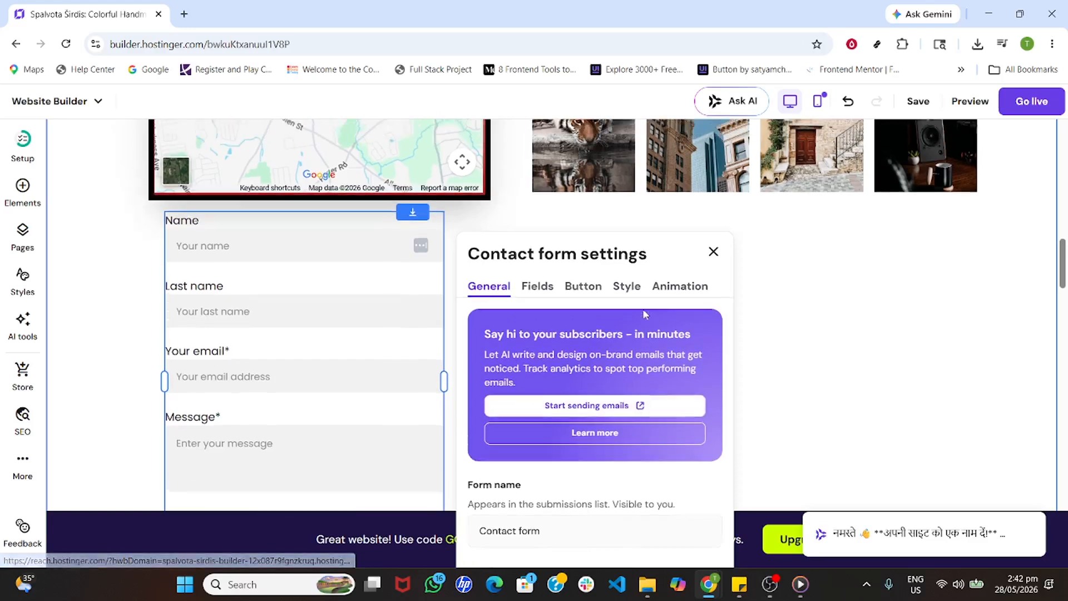